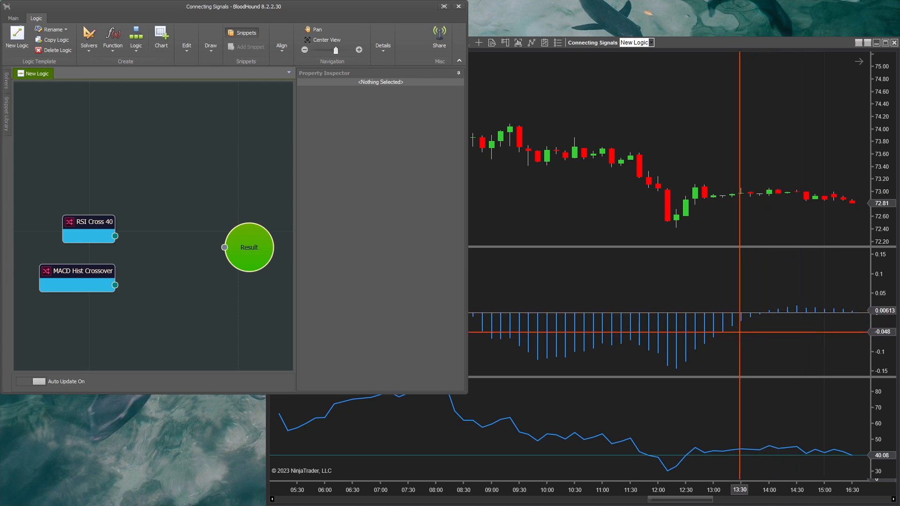
Connect RSI Cross 40 and MACD Hist Crossover alternately to Result to compare each one's signal on the chart.
drag(160, 242, 225, 247)
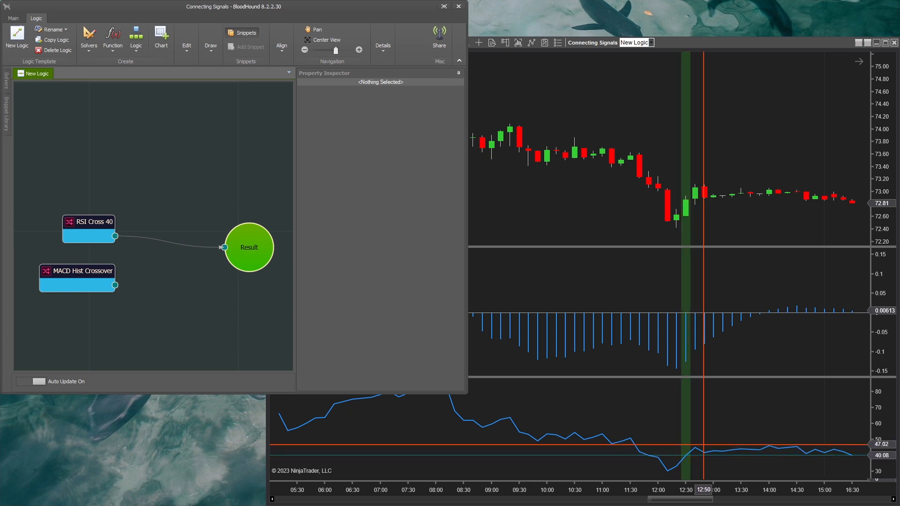
drag(115, 285, 225, 247)
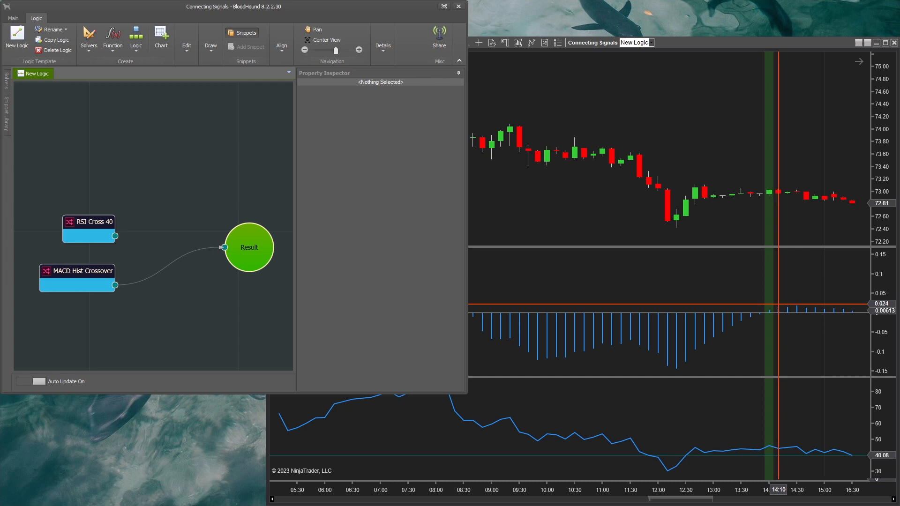
drag(115, 236, 217, 249)
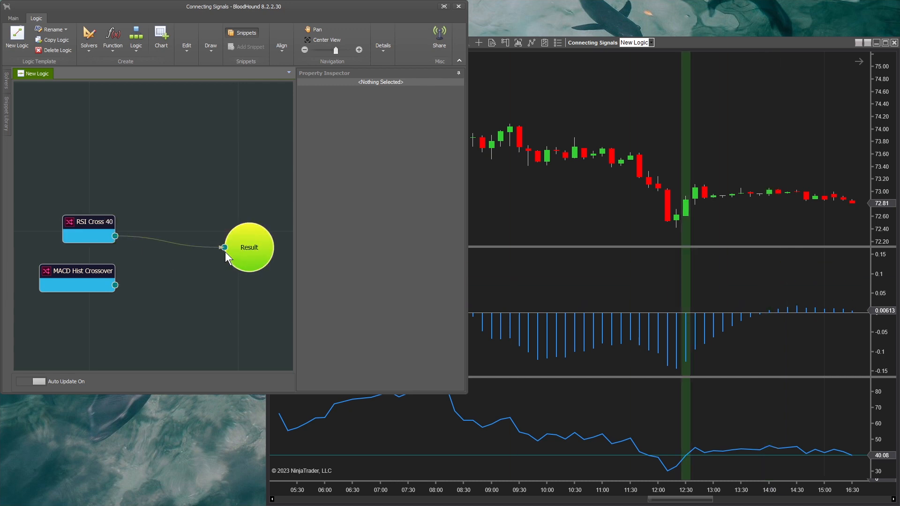
drag(115, 286, 224, 246)
Try combining RSI Cross 40 and MACD Hist Crossover through an And node connected to Result.
click(136, 47)
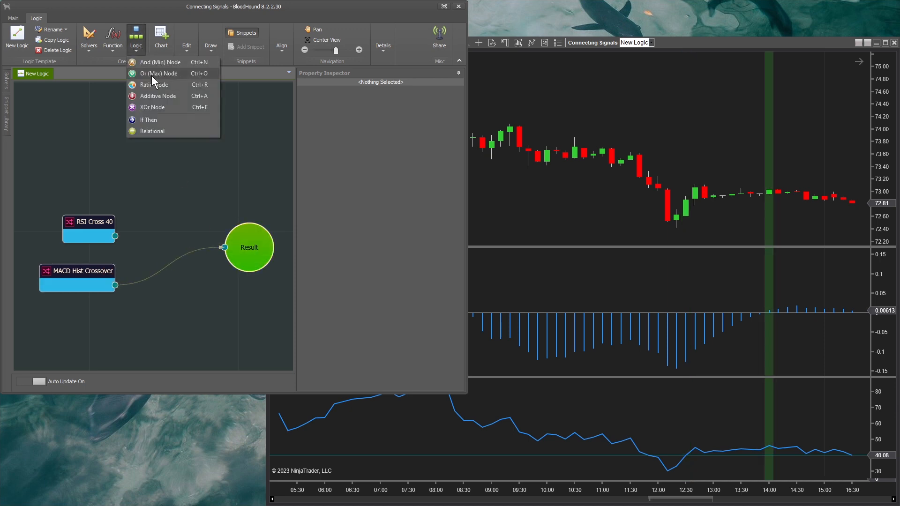
click(160, 62)
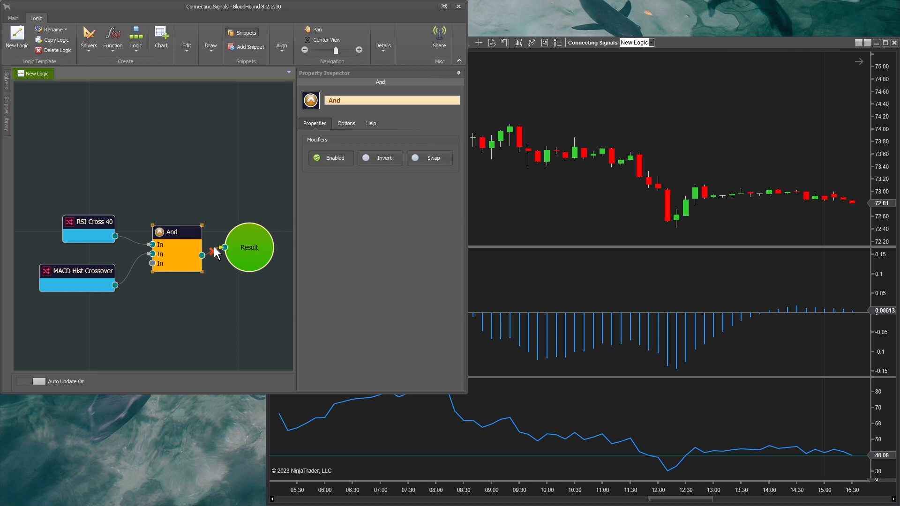
click(194, 233)
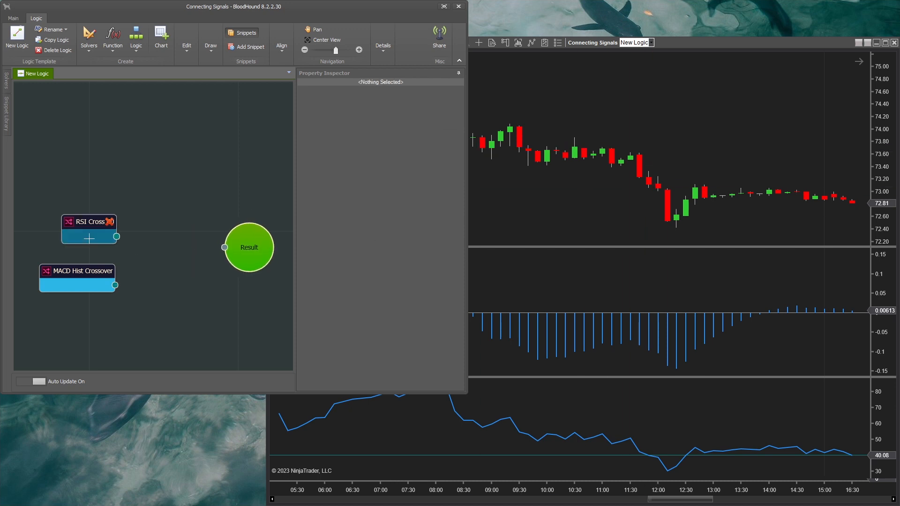
Examine the RSI Cross 40 signal alone through Result, and switch Result to MACD Hist Crossover to examine its signal.
drag(115, 236, 225, 248)
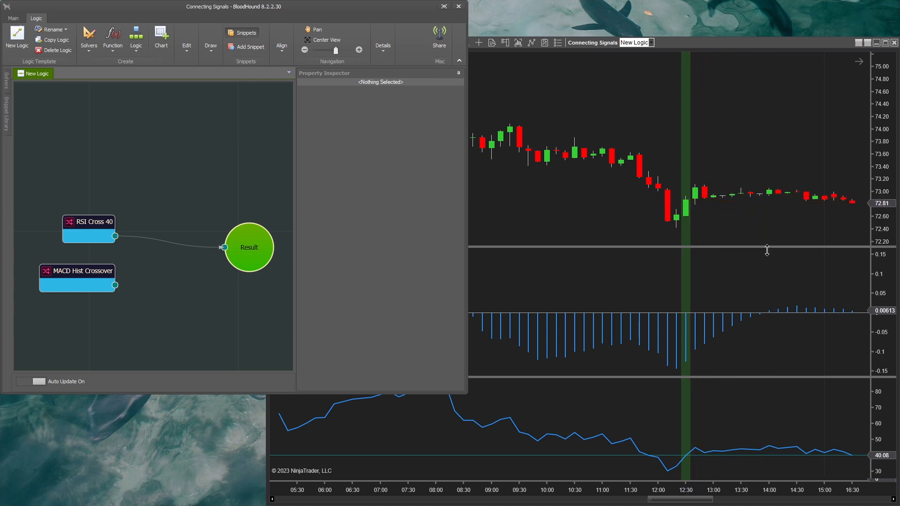
mouse_move(75, 217)
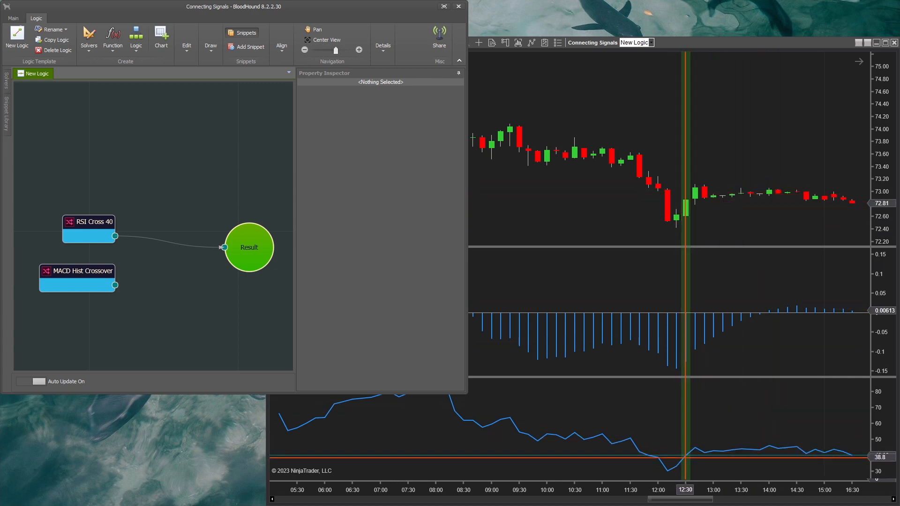
drag(115, 285, 224, 265)
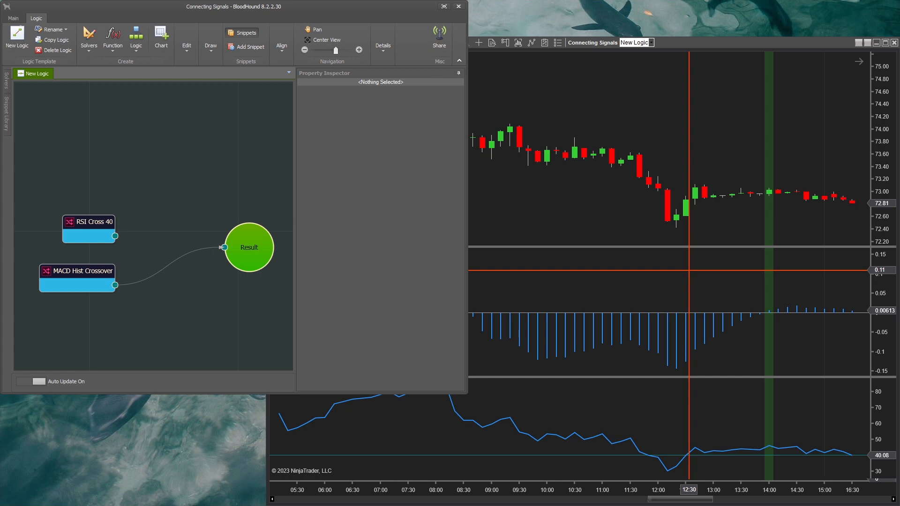
Add a Signal Extender node above RSI Cross 40 and remove the MACD Hist Crossover connection to Result.
click(115, 40)
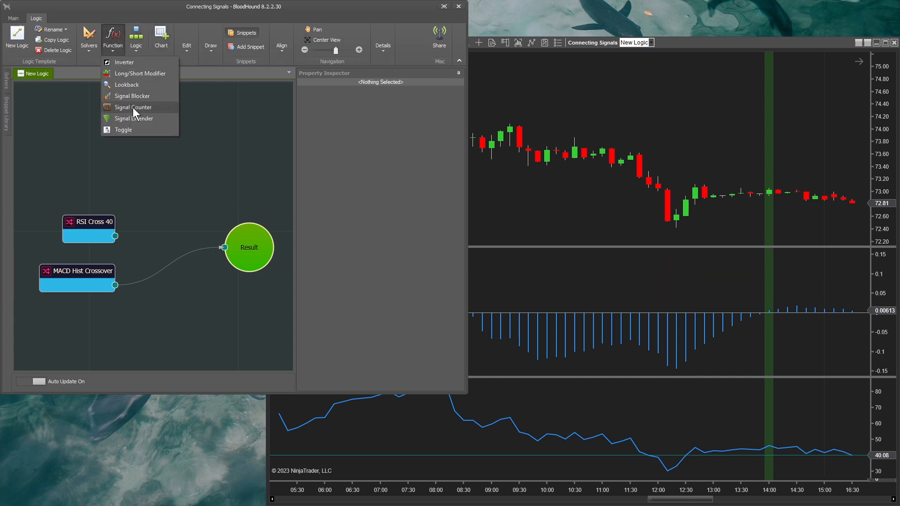
click(136, 119)
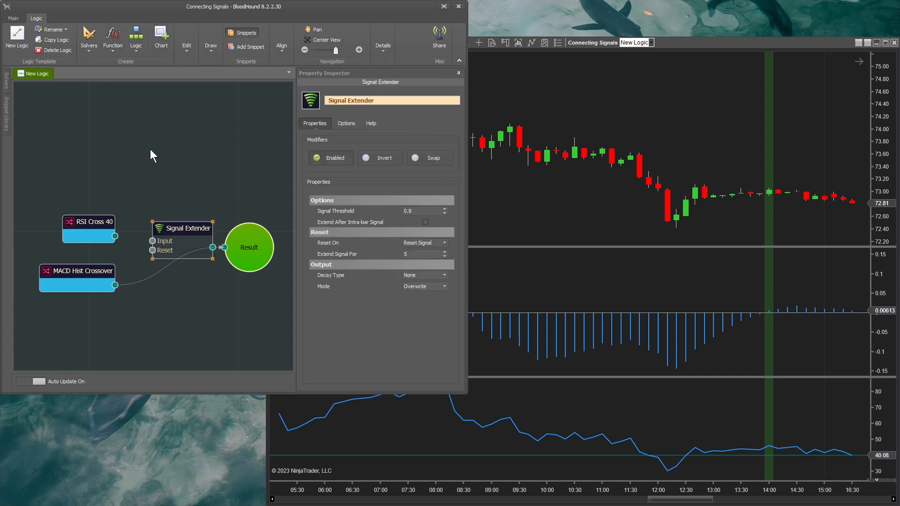
drag(170, 237, 168, 178)
click(170, 267)
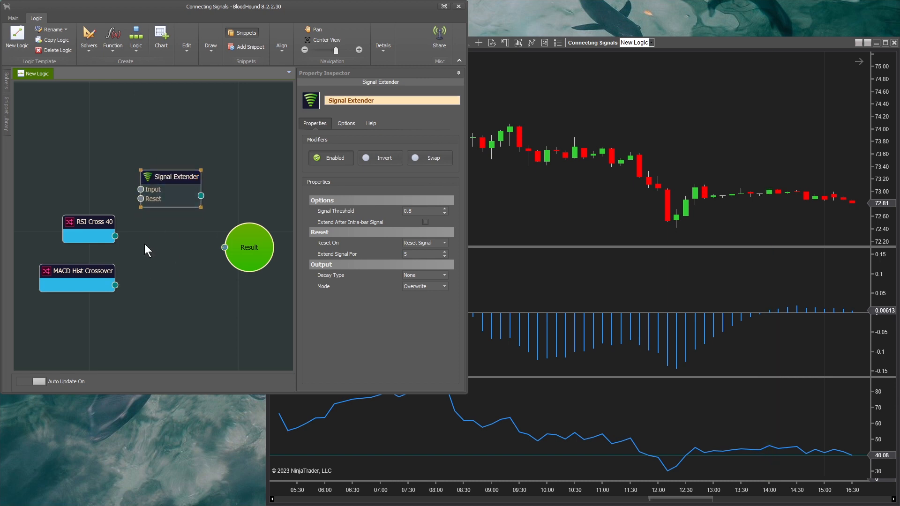
Route RSI Cross 40 into the Signal Extender's Input and connect the extender's output to Result.
drag(115, 237, 224, 247)
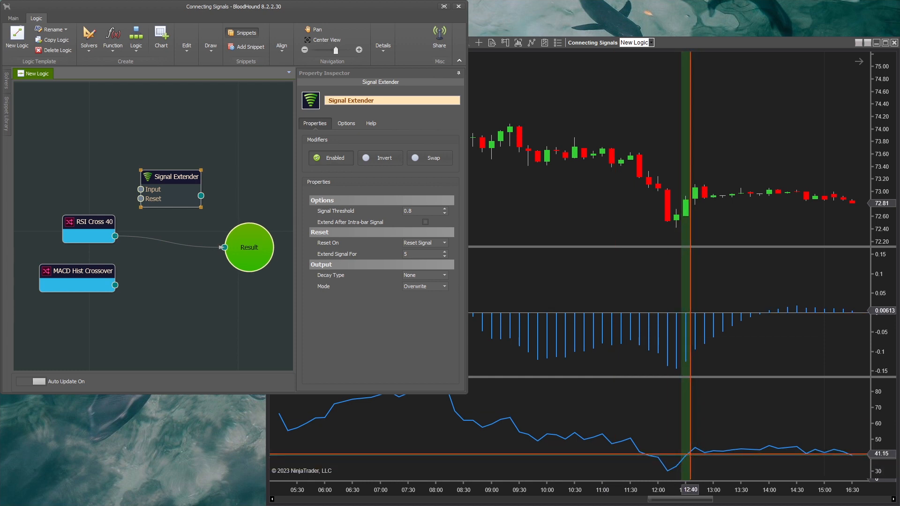
drag(115, 236, 125, 190)
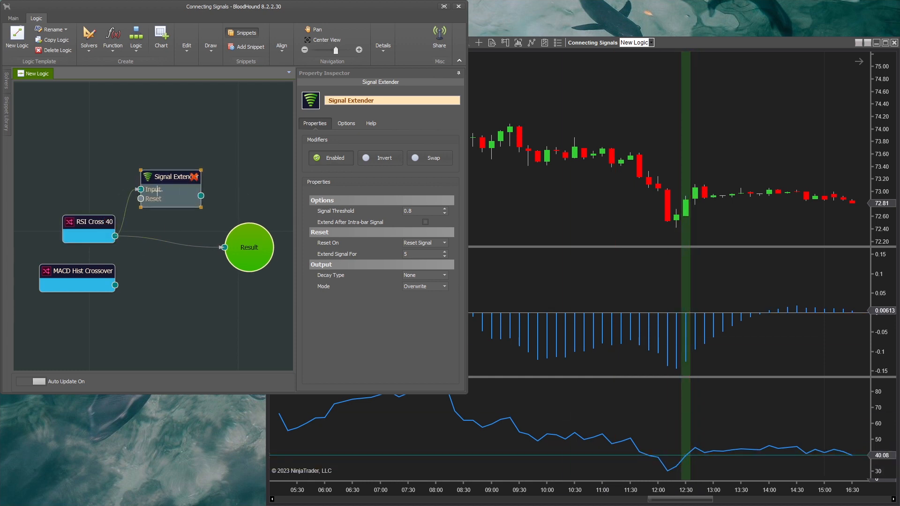
drag(201, 196, 222, 238)
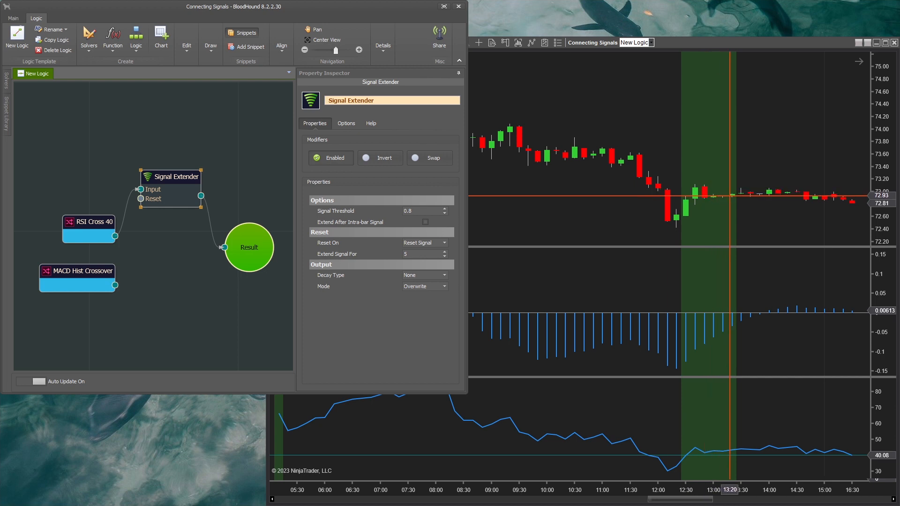
Set the Signal Extender's Extend Signal For value to 10.
click(416, 253)
text(10)
key(Return)
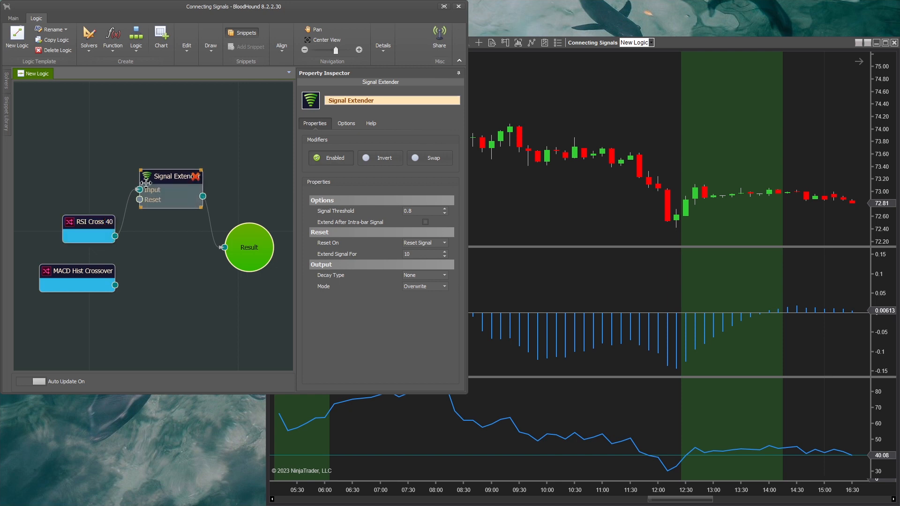
click(167, 177)
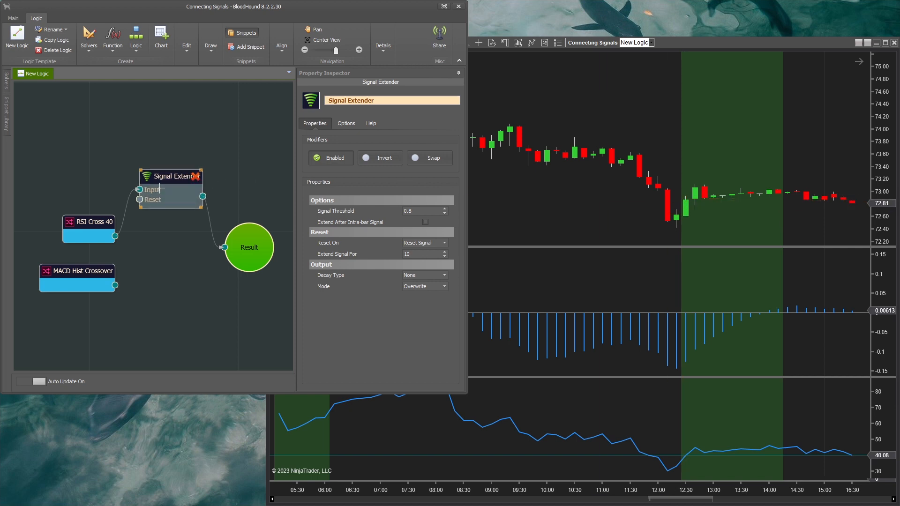
Shift the RSI Cross 40 and Signal Extender nodes away from Result to make room for another node.
drag(64, 159, 159, 227)
drag(171, 178, 119, 180)
click(168, 204)
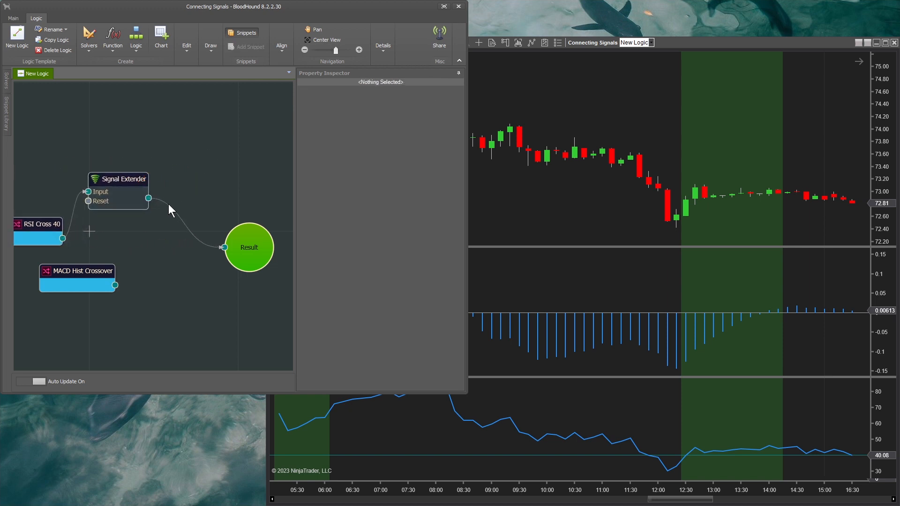
drag(39, 221, 44, 210)
drag(119, 180, 142, 194)
Add an And node combining the Signal Extender and MACD Hist Crossover outputs, and connect it to Result.
click(136, 45)
click(150, 65)
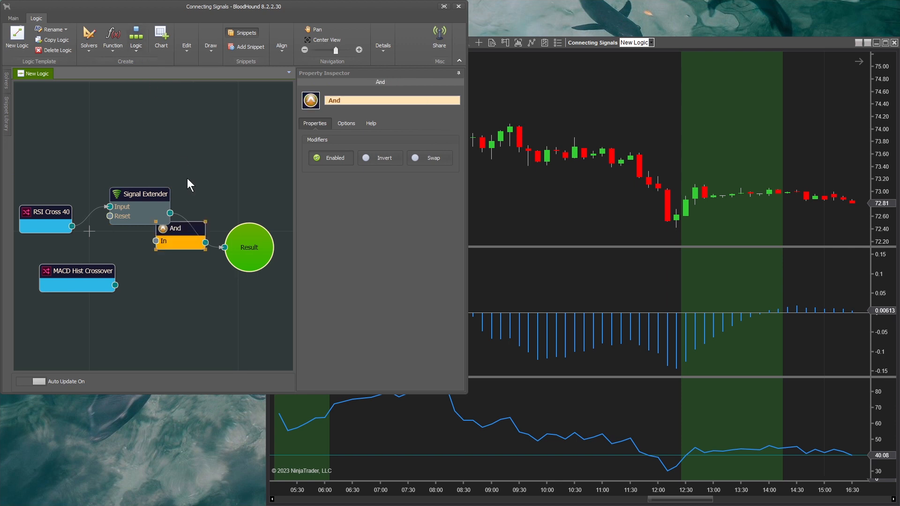
drag(144, 195, 143, 179)
drag(173, 228, 193, 223)
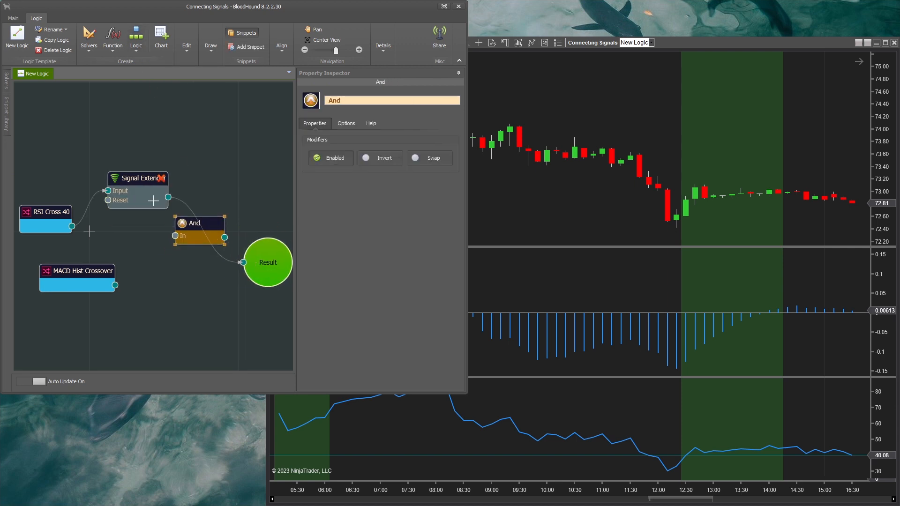
drag(153, 201, 259, 259)
drag(203, 223, 212, 226)
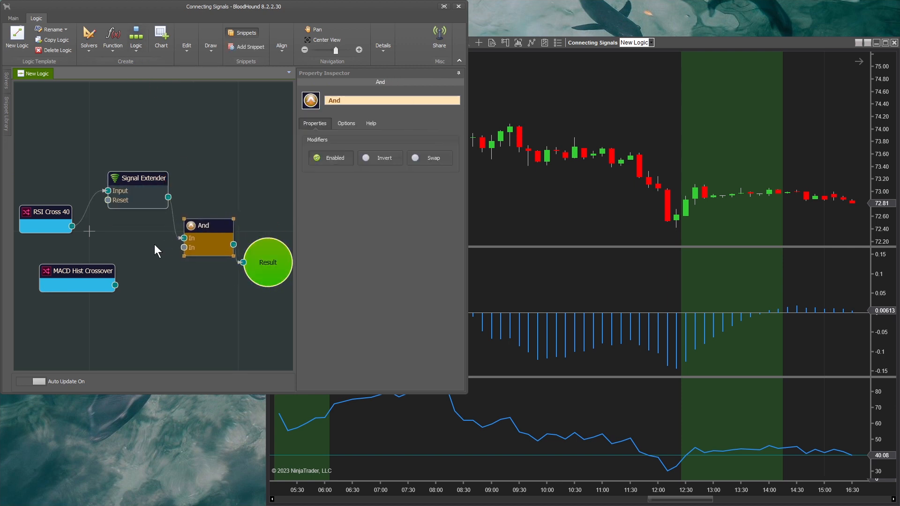
mouse_move(114, 285)
mouse_down()
mouse_move(183, 247)
mouse_move(186, 232)
mouse_up()
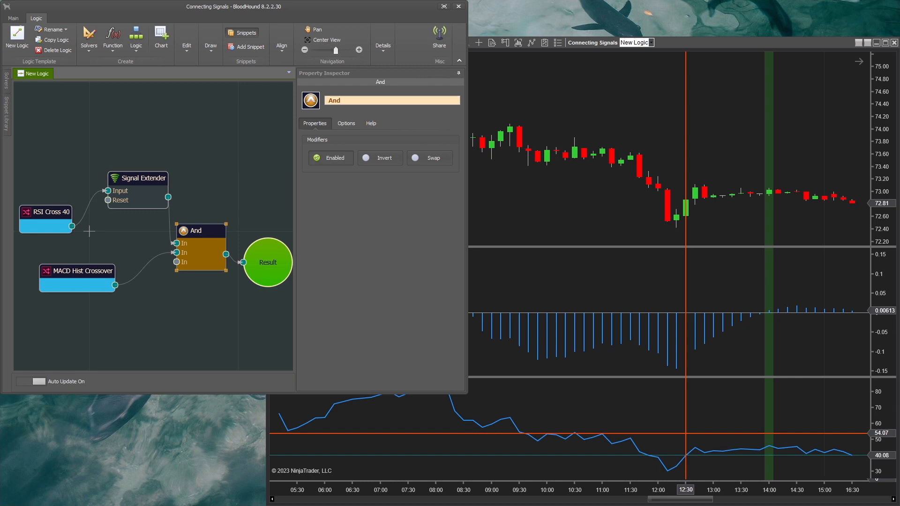
Tidy the layout by moving the Signal Extender closer to RSI Cross 40 and MACD Hist Crossover closer to the And node.
click(142, 187)
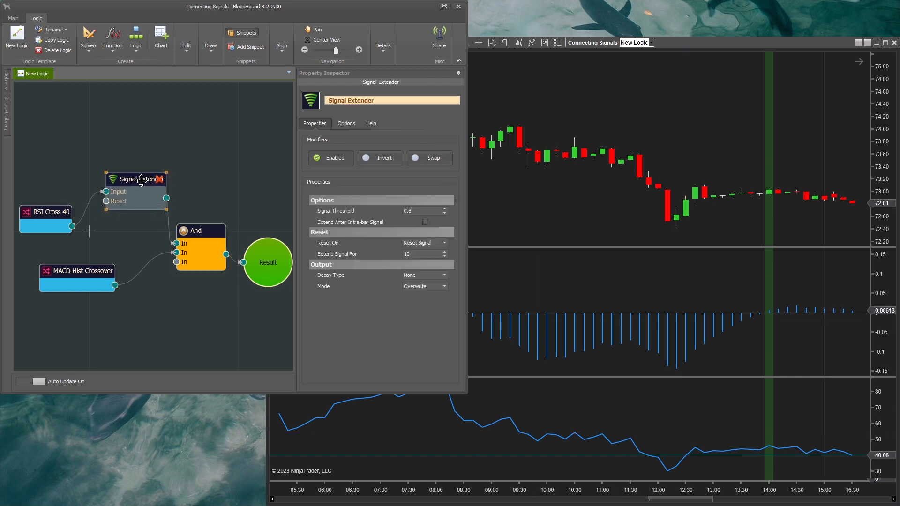
drag(142, 178, 131, 192)
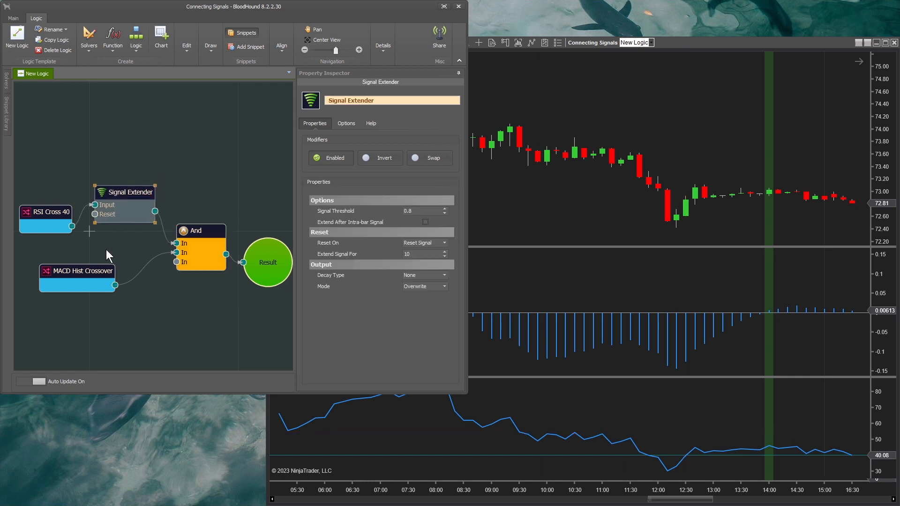
drag(106, 271, 121, 274)
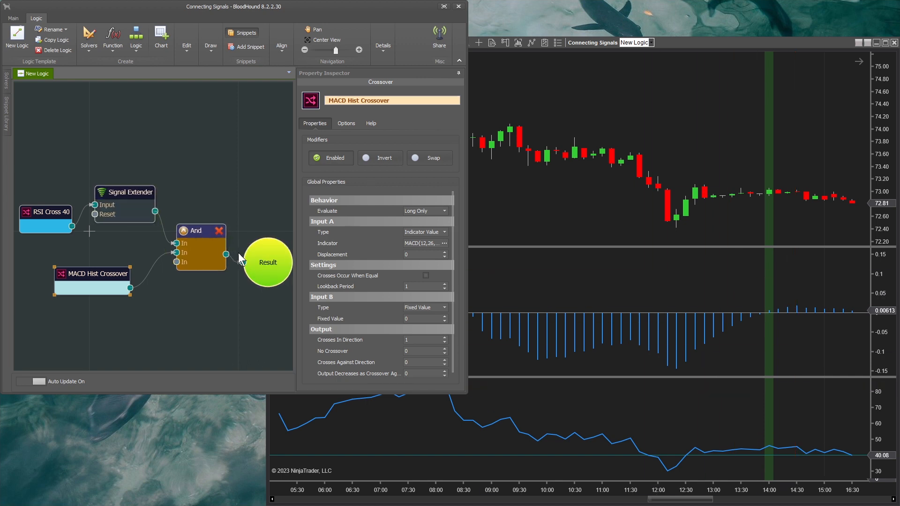
Move Result above the And node and connect the Signal Extender's output directly to it.
drag(142, 220, 263, 202)
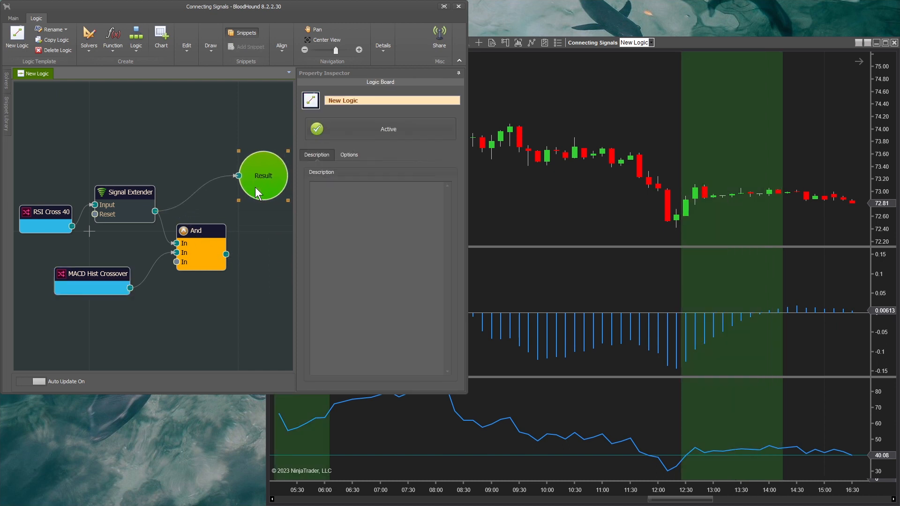